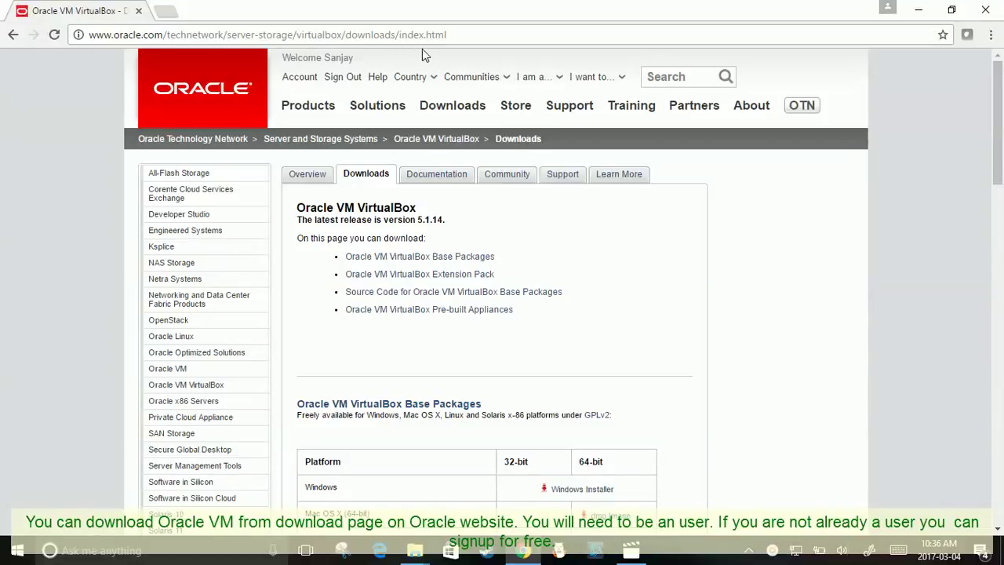
Step: Download the VirtualBox 5.1.14 Windows installer from Base Packages and run it
left_click(451, 35)
left_click(454, 35)
scroll(609, 465, "down", 3)
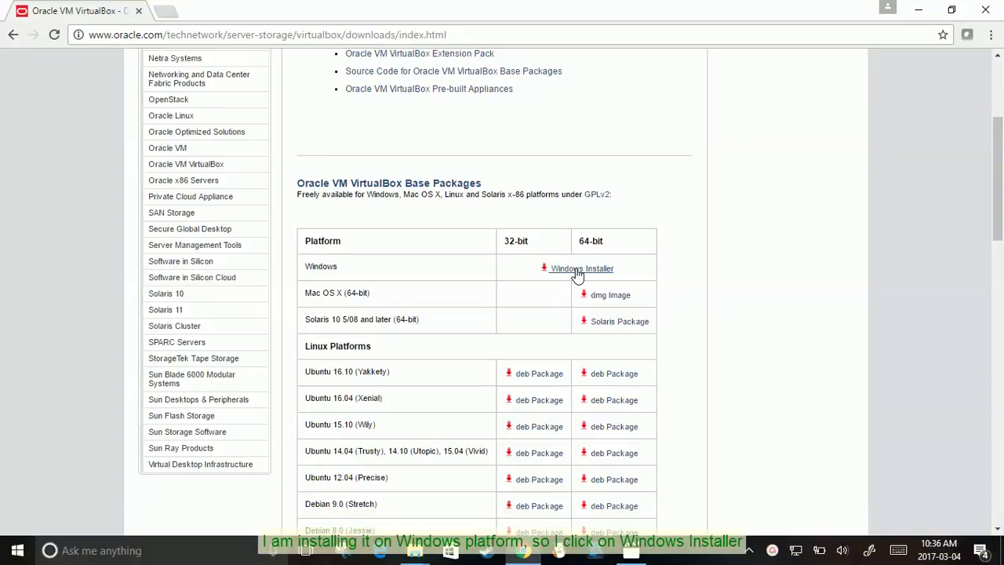
left_click(577, 270)
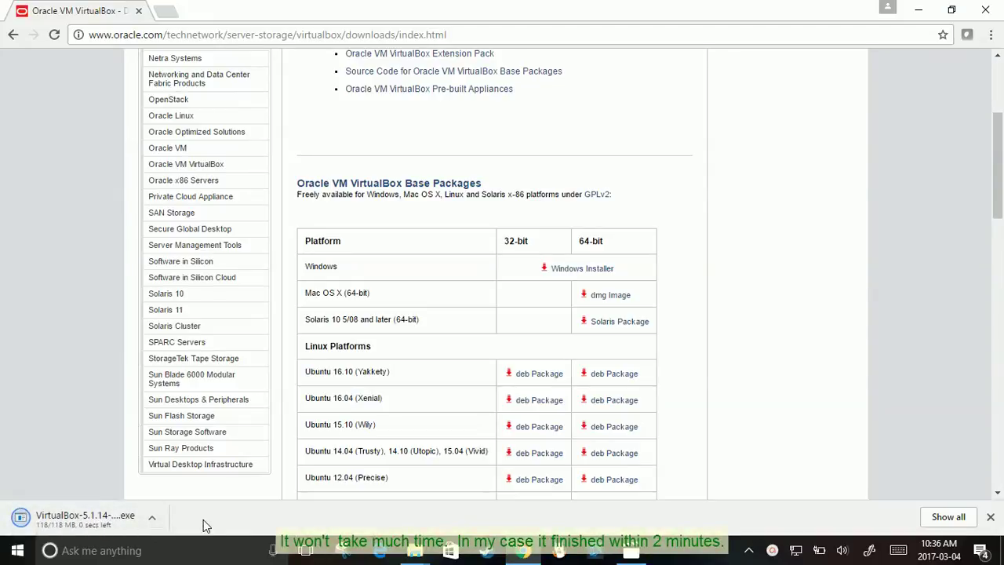
left_click(86, 519)
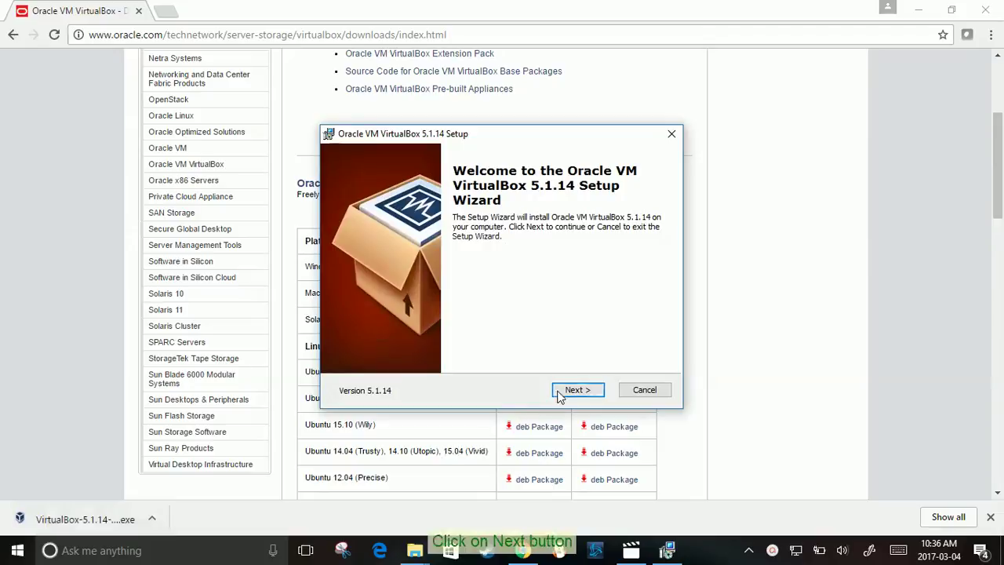
Step: Install VirtualBox 5.1.14 with default features, shortcuts and associations, accepting the network reset warning
left_click(562, 395)
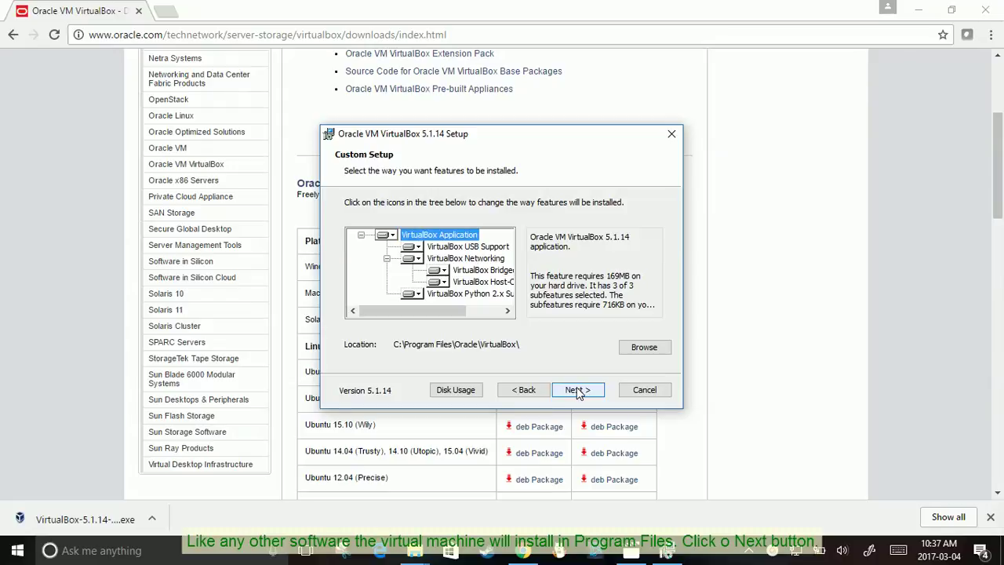
left_click(577, 390)
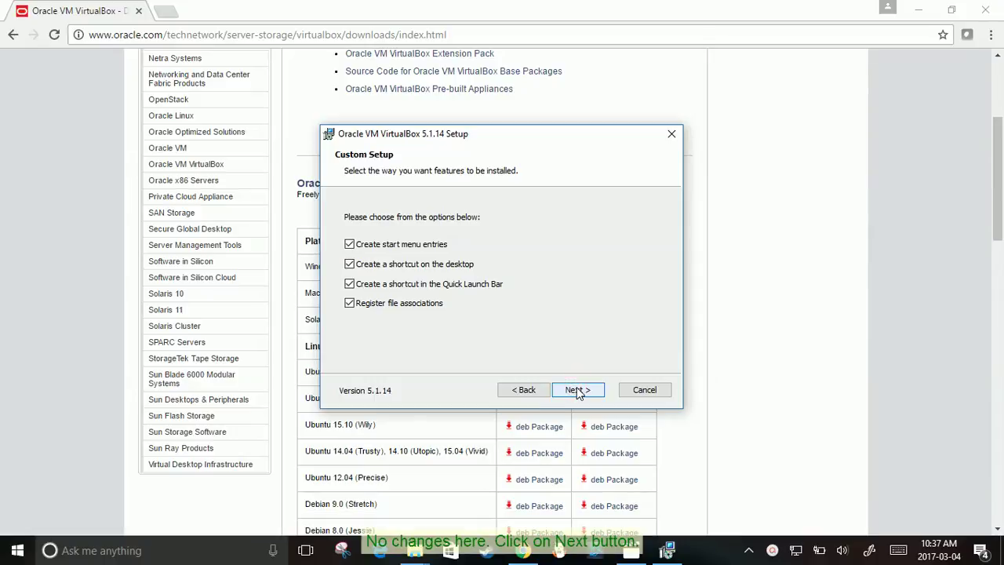
left_click(577, 391)
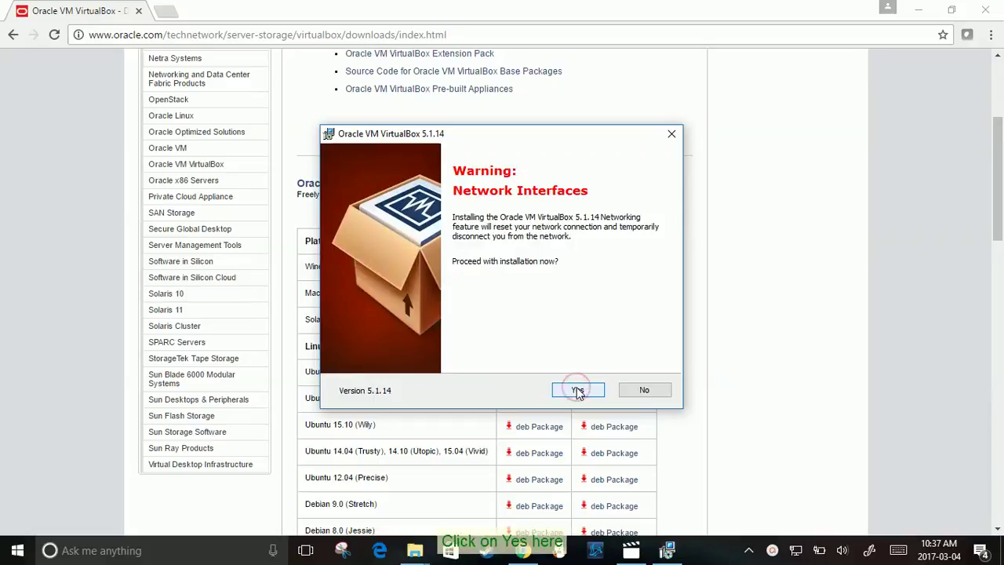
left_click(578, 390)
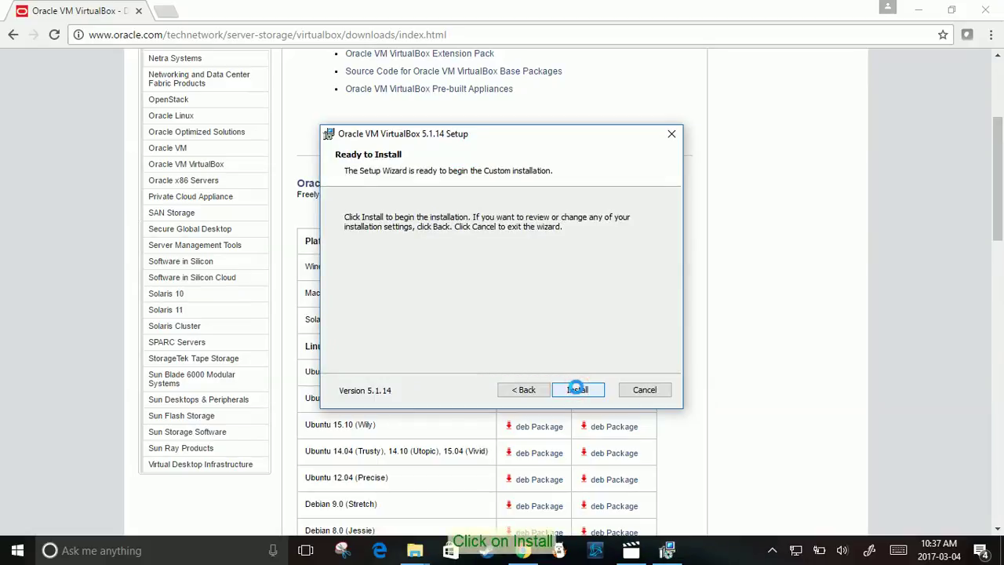
left_click(577, 390)
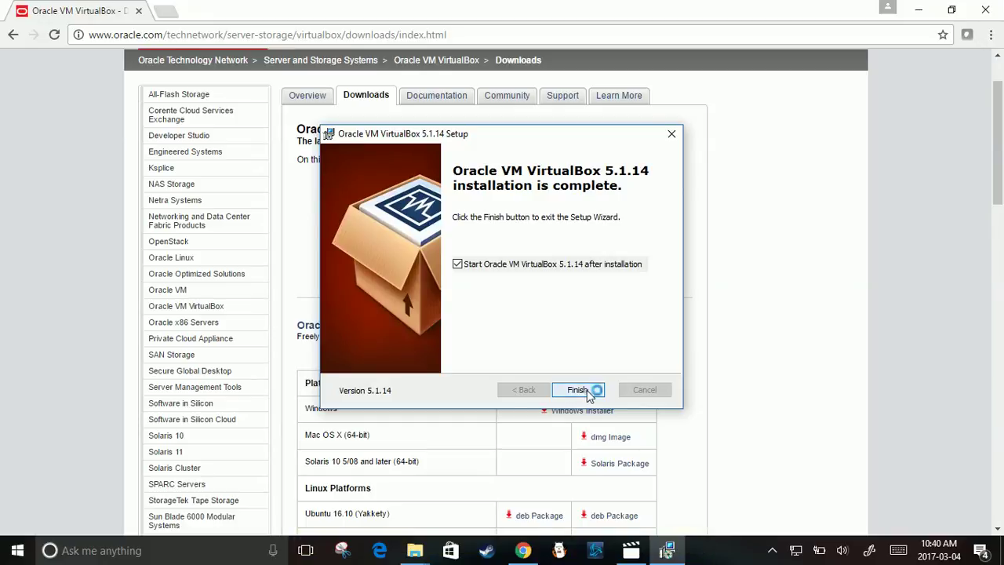
left_click(587, 389)
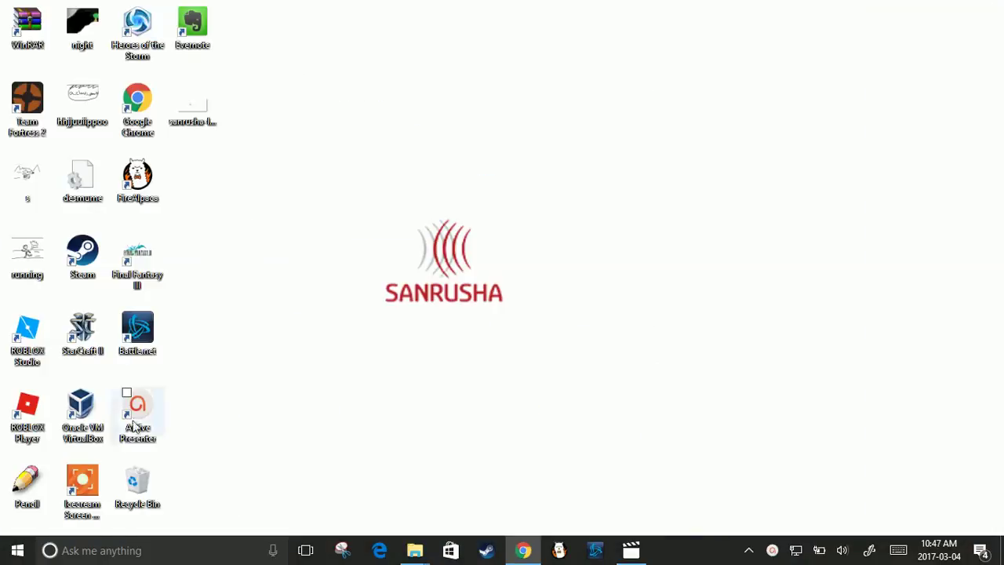
Step: Open the ODI 12c VM downloads page, accept the license, and request the first archive part
double_click(81, 428)
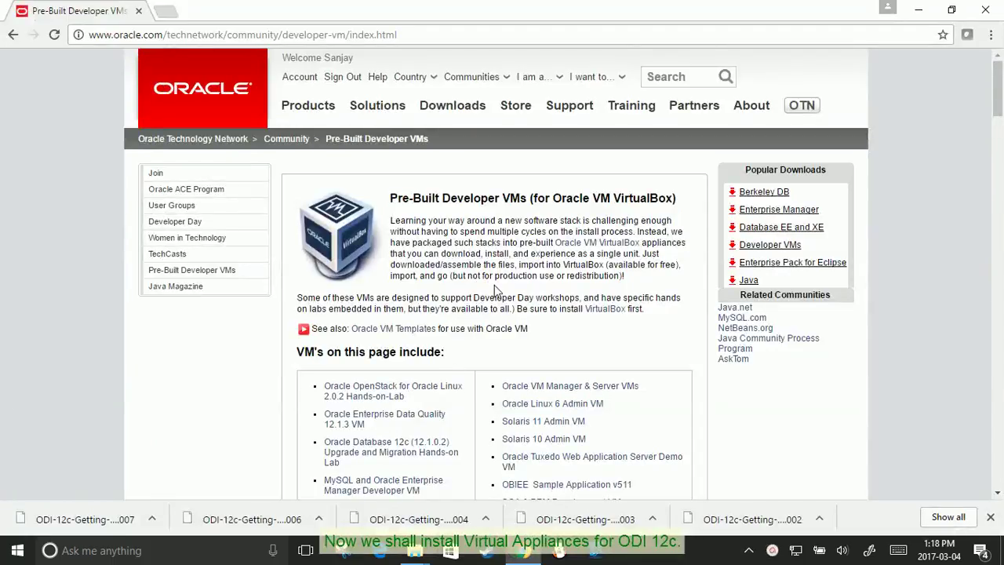
scroll(494, 290, "down", 2)
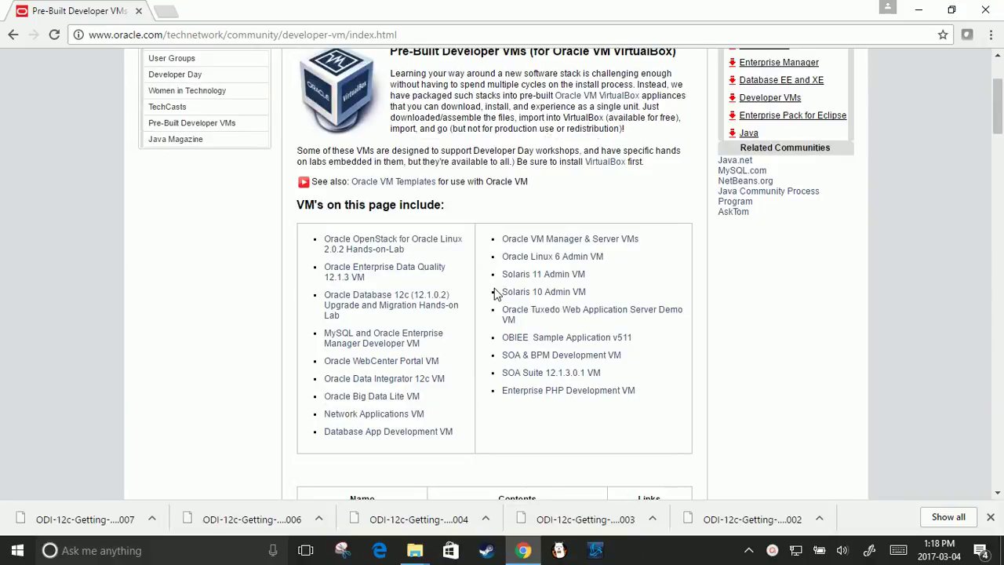
scroll(494, 292, "down", 2)
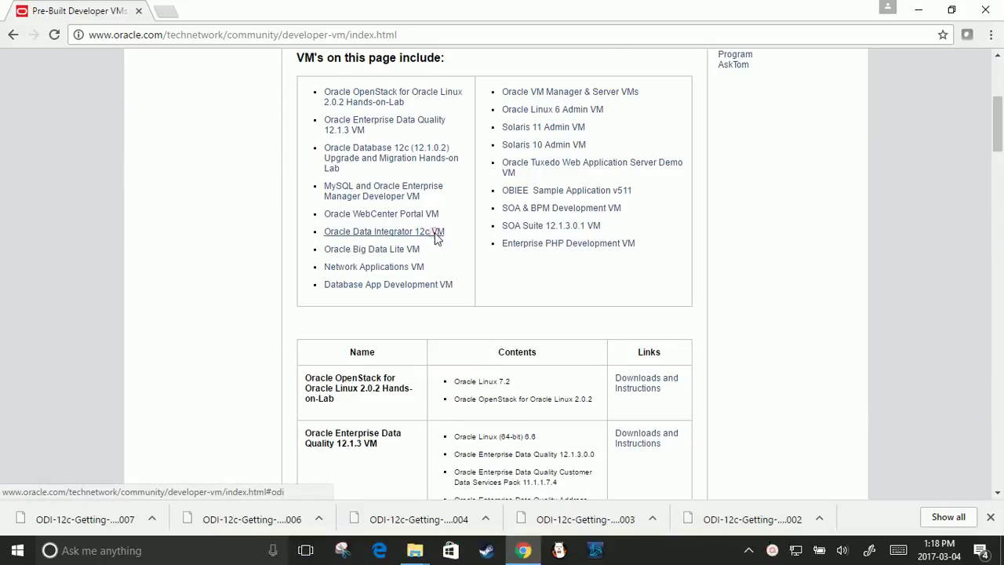
left_click(437, 237)
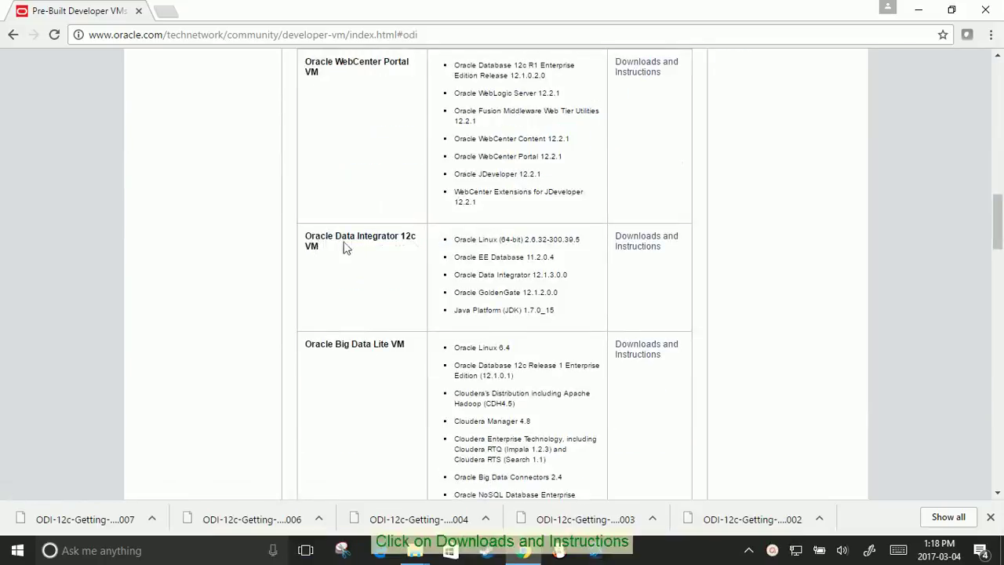
left_click(634, 246)
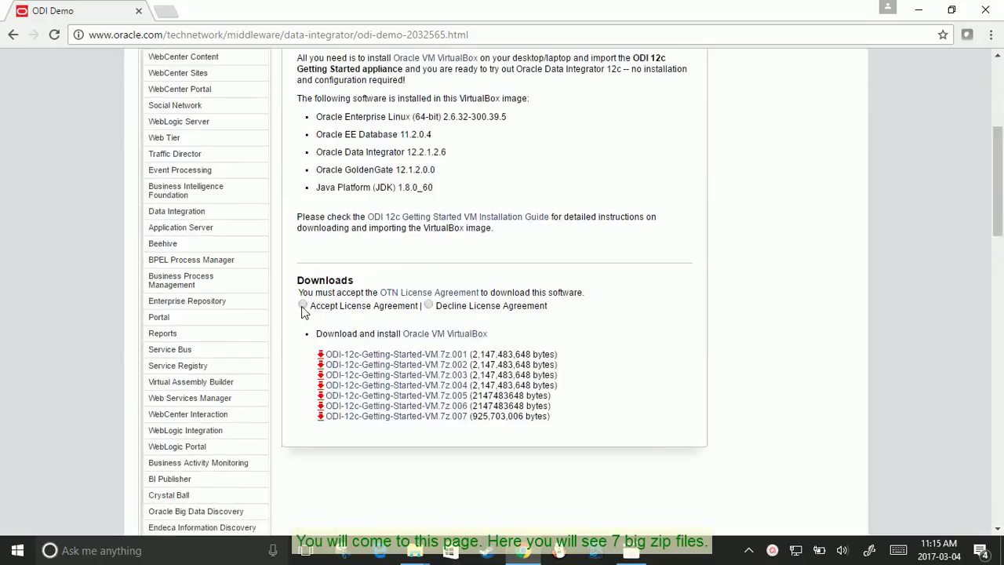
left_click(303, 306)
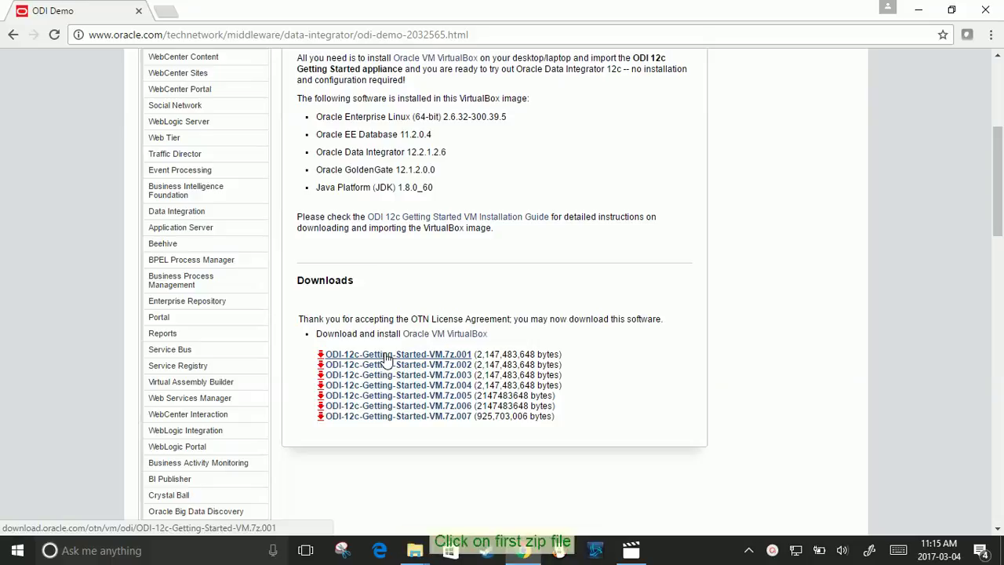
left_click(386, 355)
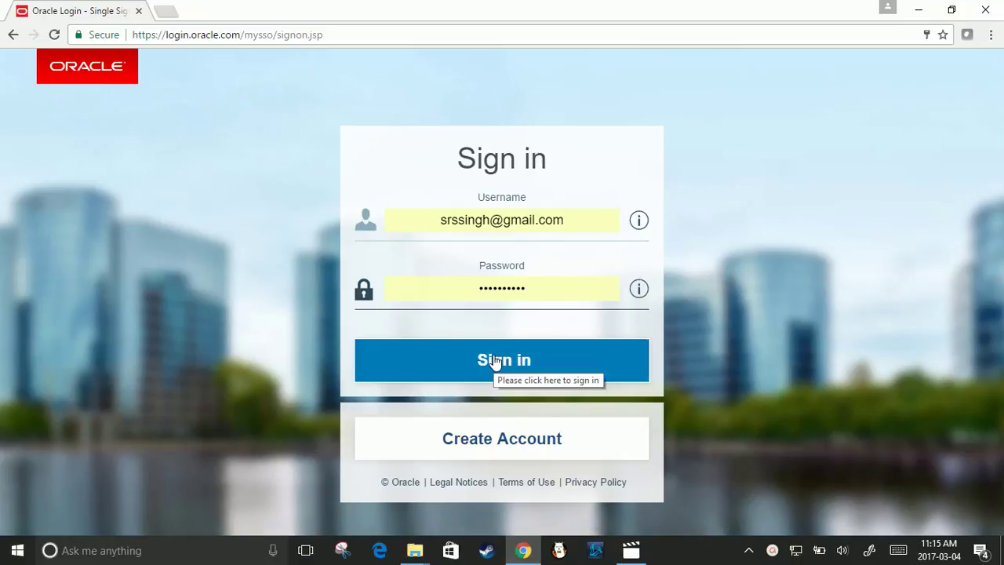
Step: Sign in to Oracle so ODI-12c-Getting-Started-VM.7z.001 downloads, then start a new tab
left_click(494, 359)
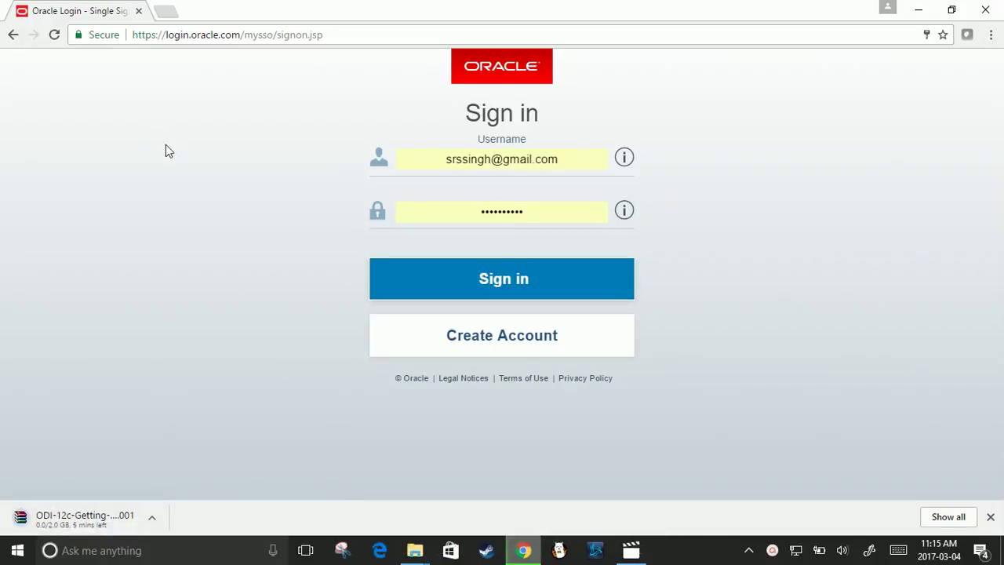
left_click(171, 12)
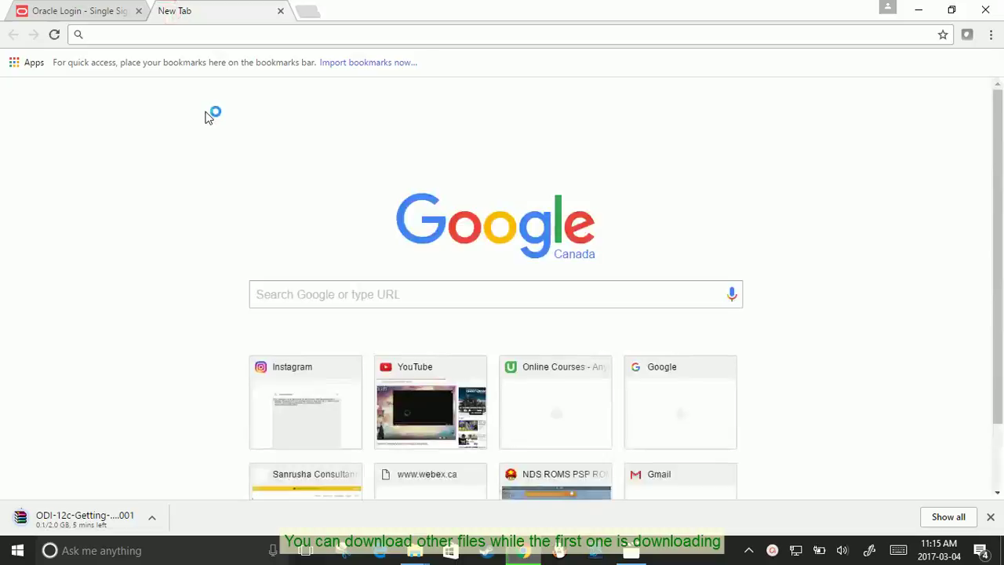
Step: Search 'odi' to get back to the ODI VM download page
left_click(281, 300)
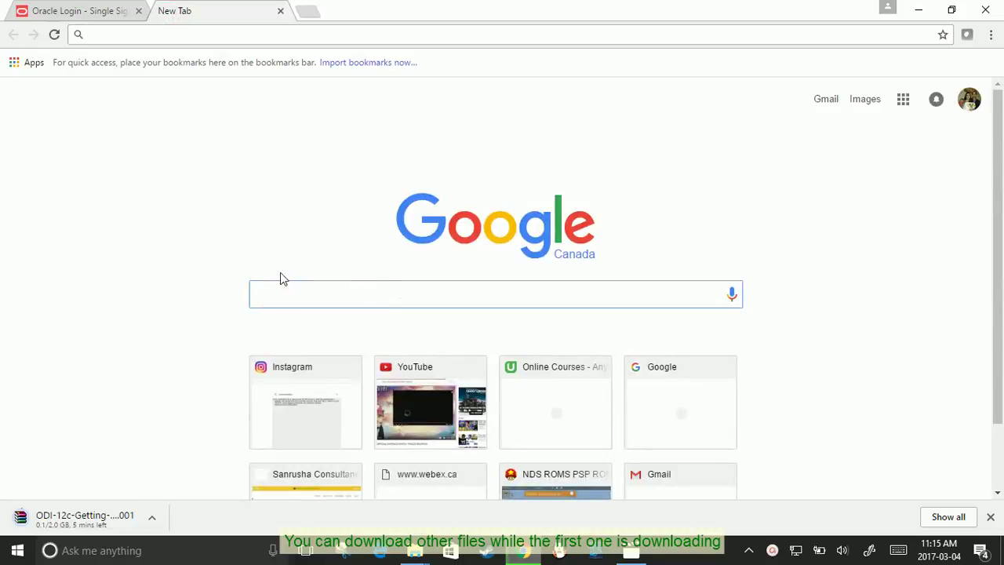
type("odi")
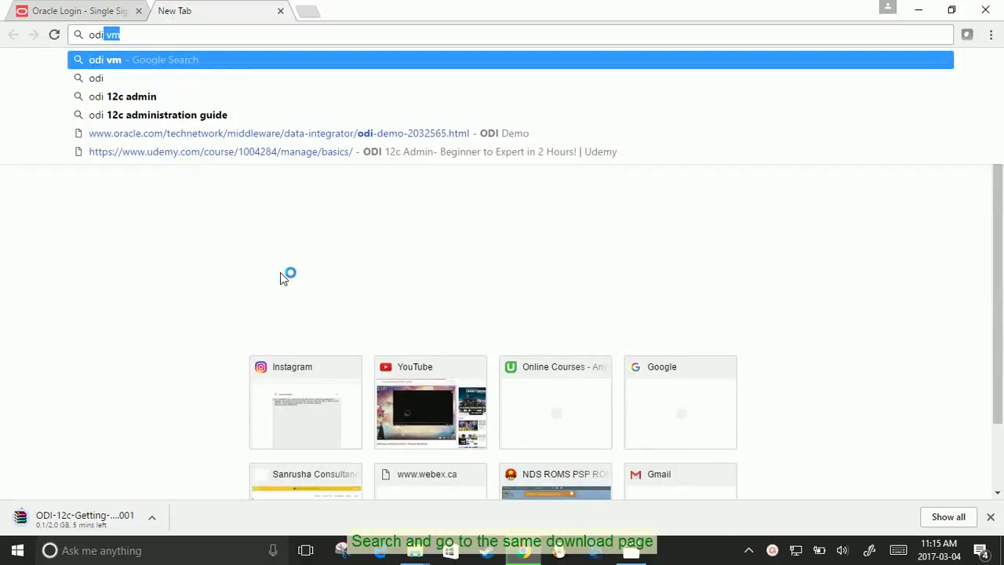
key("Return")
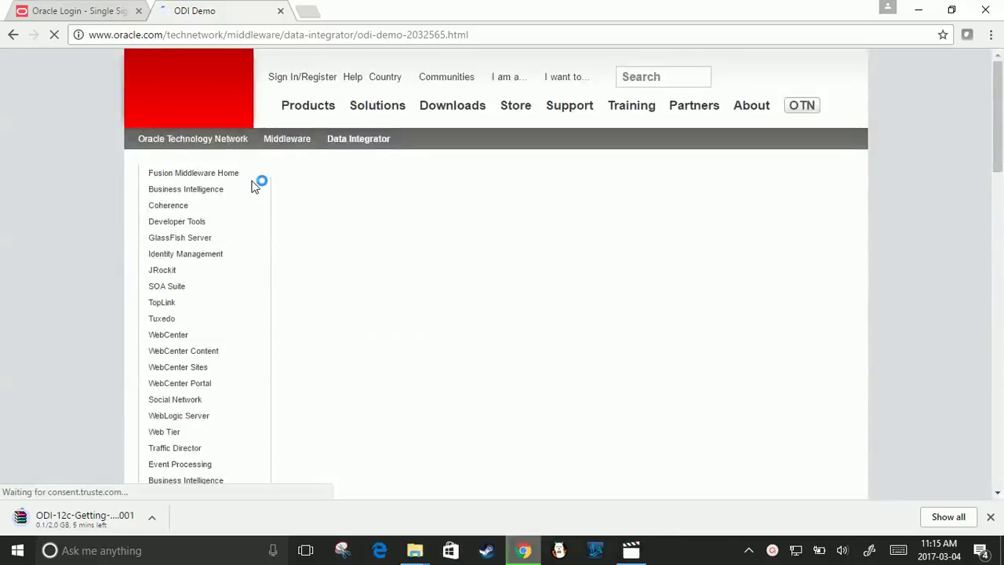
scroll(369, 302, "down", 3)
scroll(370, 302, "down", 3)
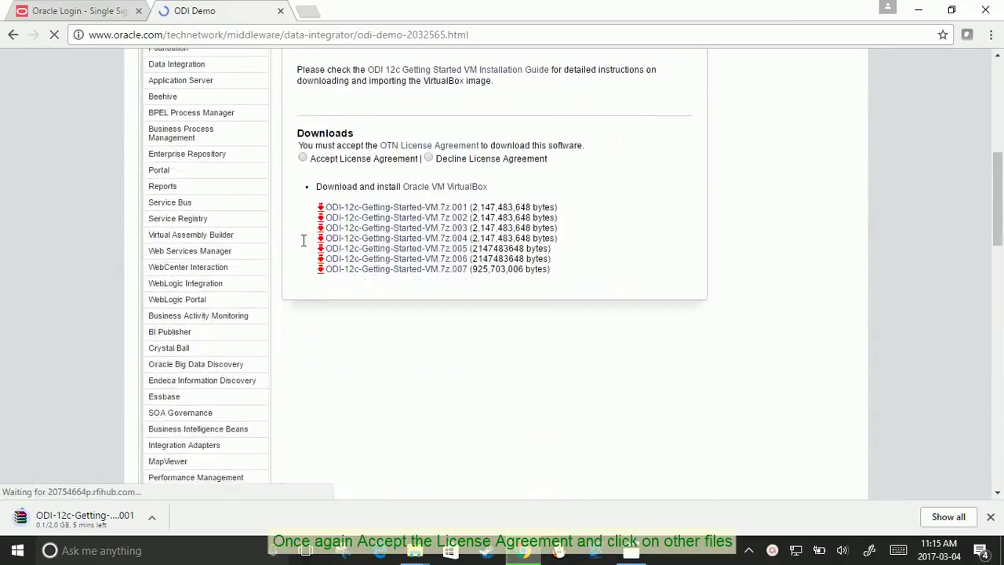
Step: Accept the OTN License Agreement and download archive parts .002 through .007
left_click(302, 158)
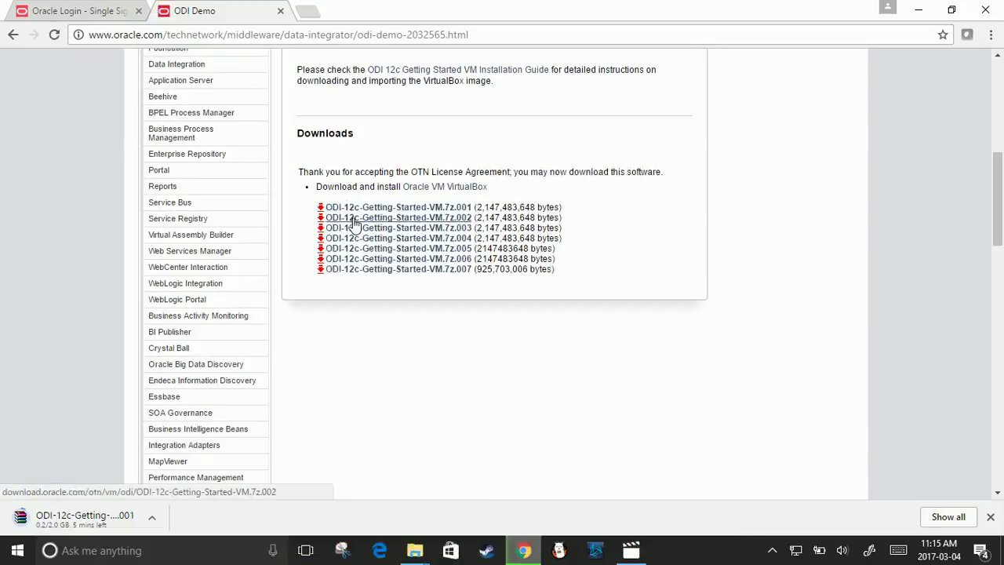
left_click(354, 219)
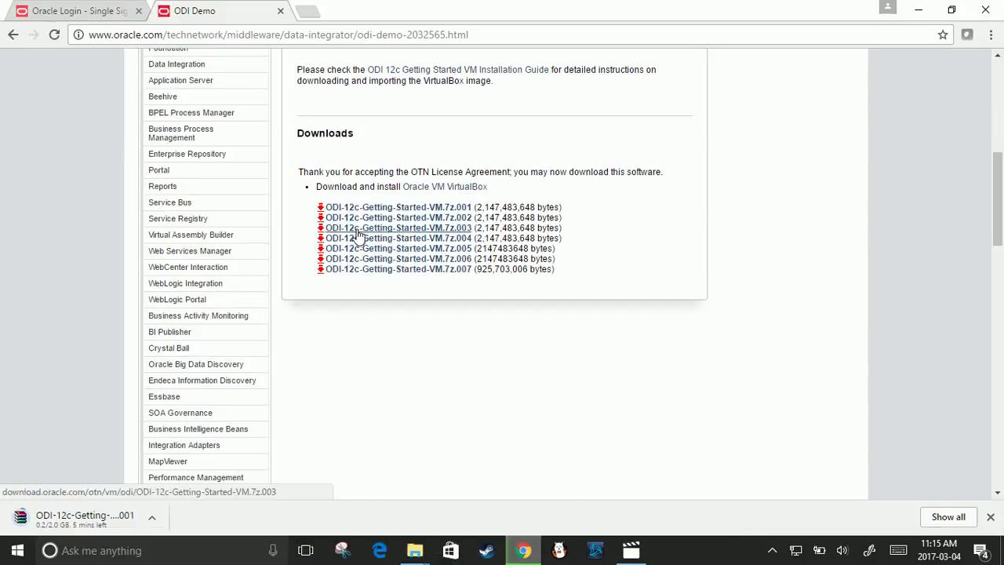
left_click(357, 229)
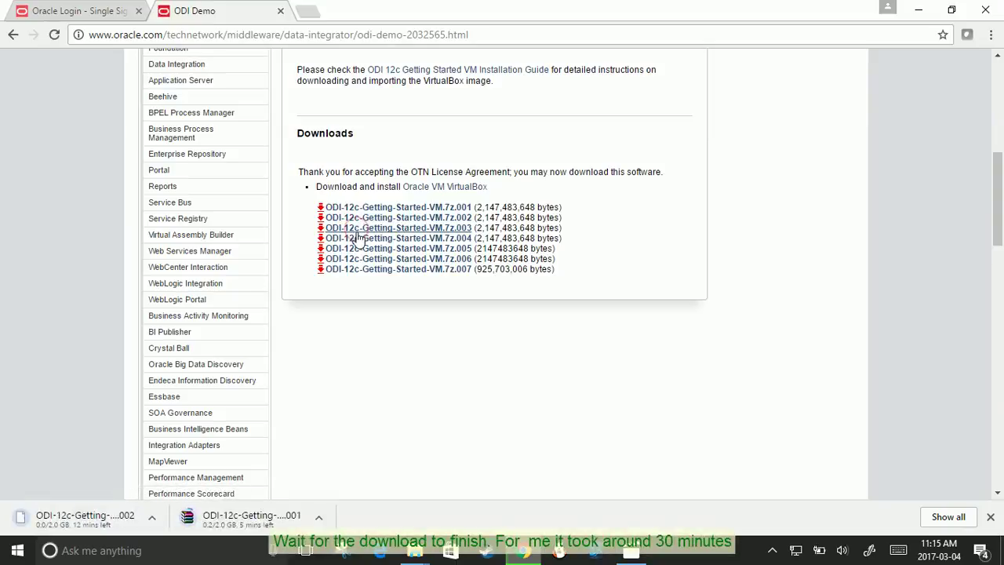
left_click(357, 239)
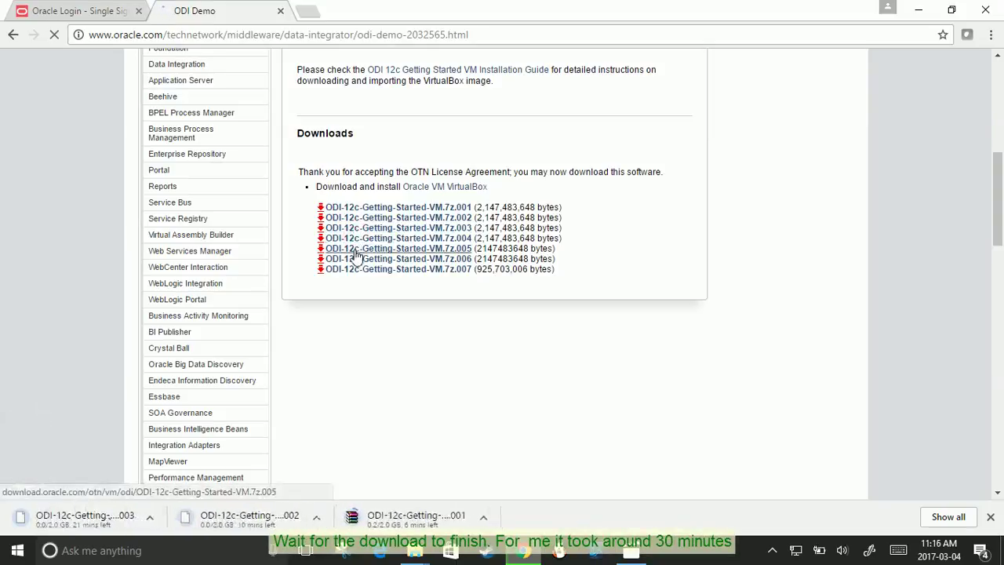
left_click(356, 249)
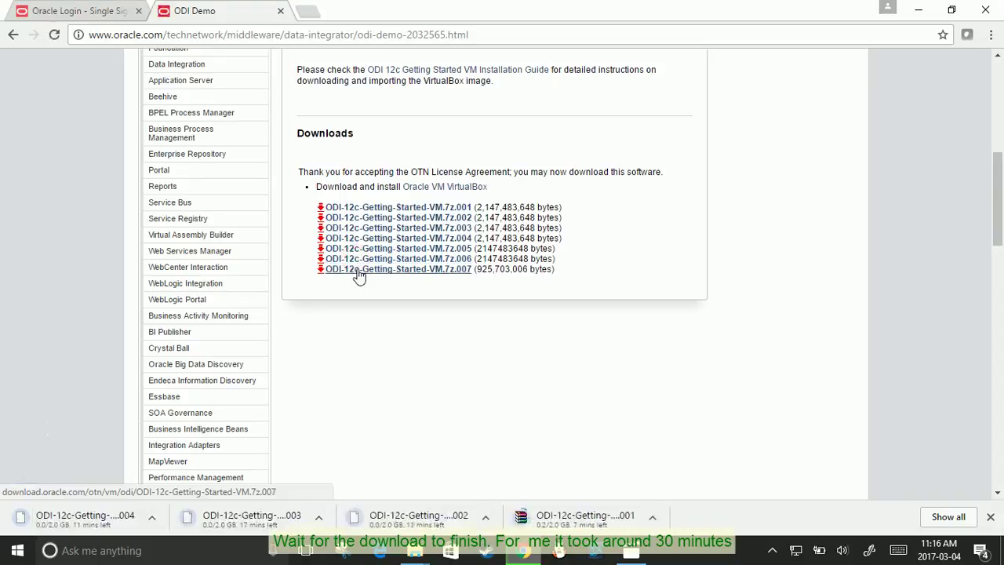
left_click(356, 271)
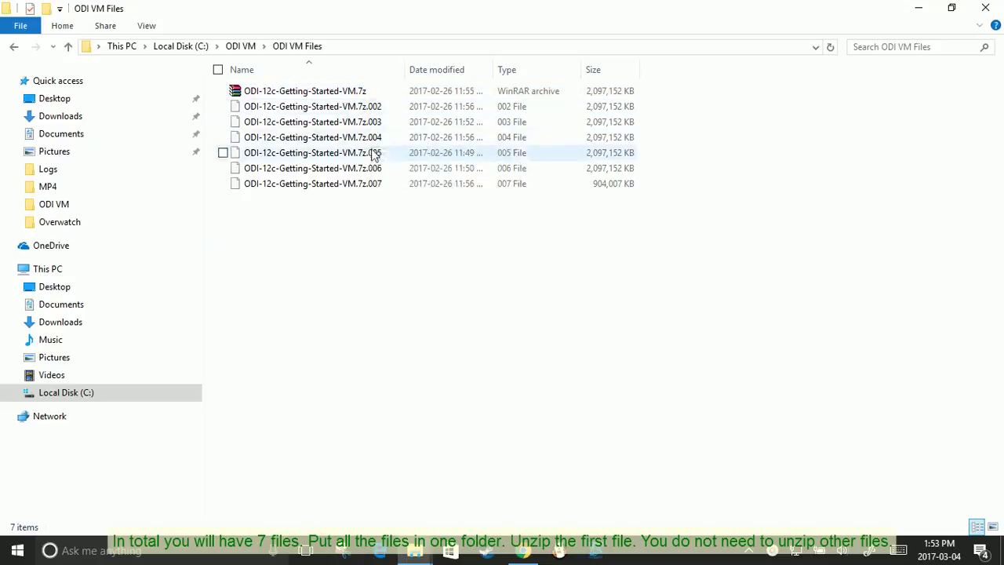
Step: Extract ODI-12c-Getting-Started-VM.7z here with WinRAR, then minimize the Explorer window
left_click(356, 95)
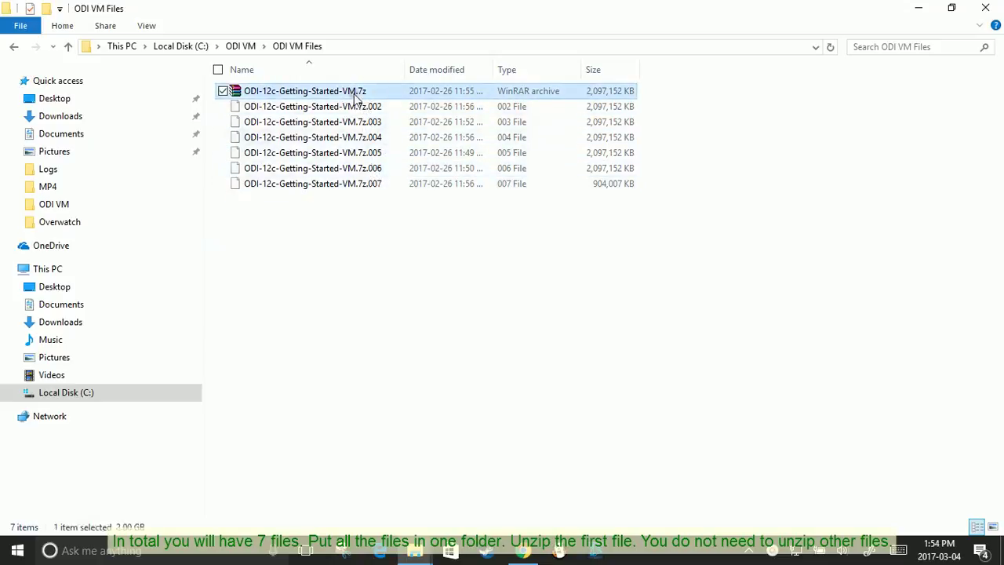
right_click(353, 92)
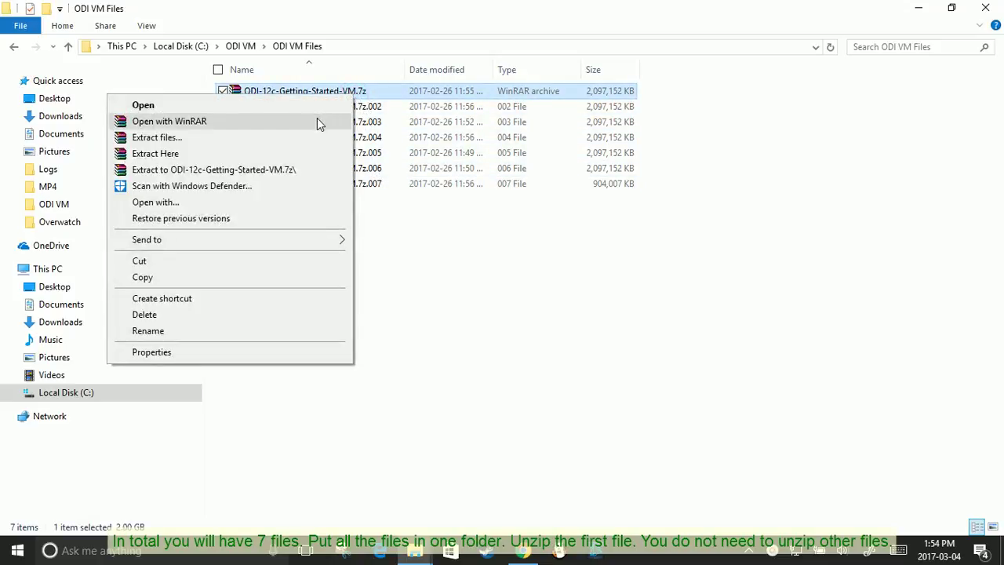
left_click(291, 157)
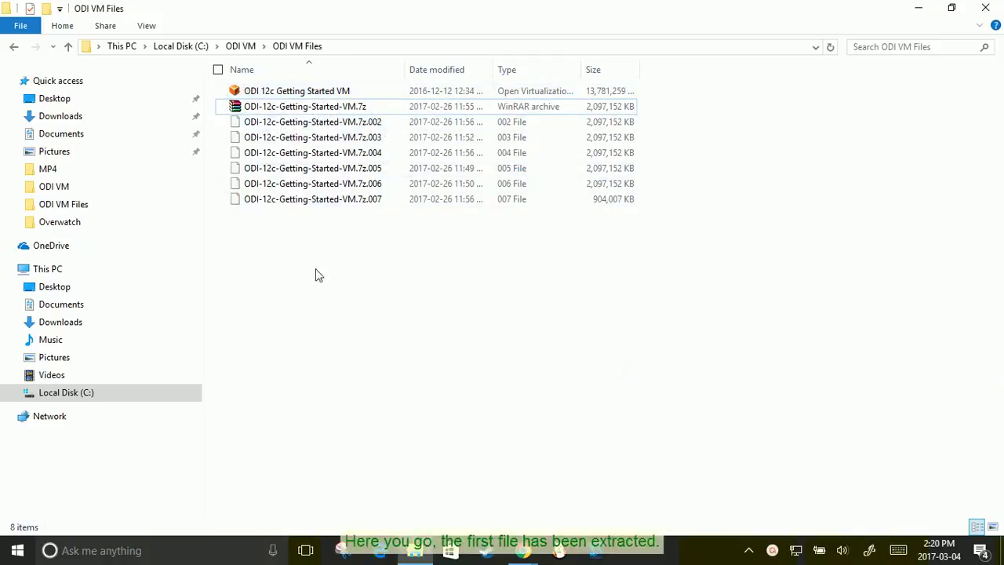
left_click(918, 8)
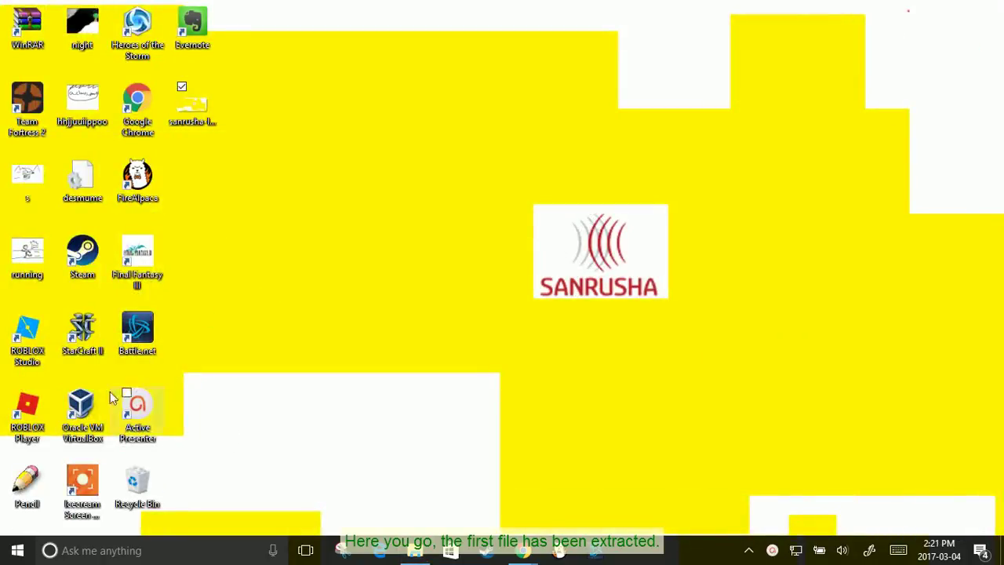
Step: Launch VirtualBox Manager and start File > Import Appliance
left_click(86, 420)
double_click(87, 420)
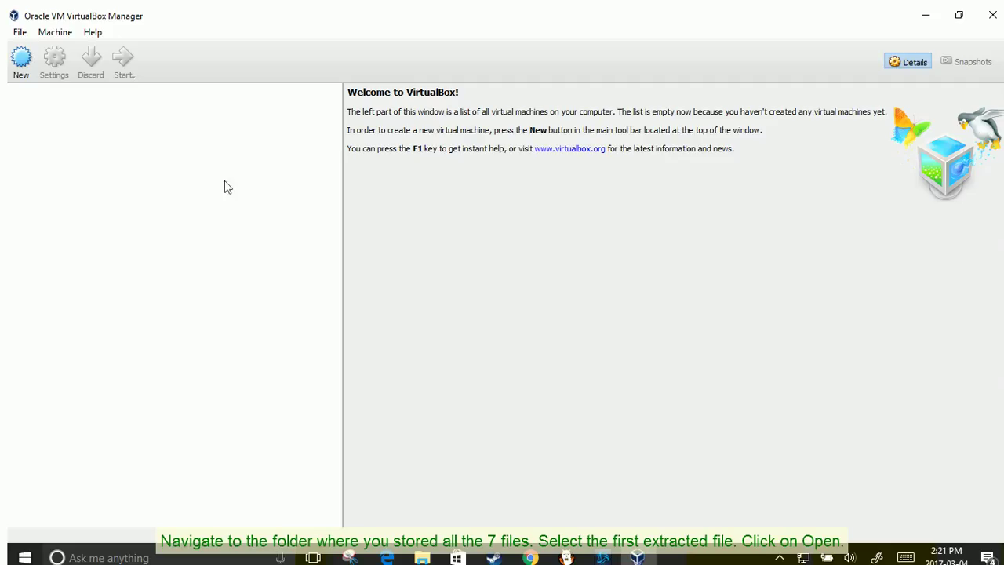
left_click(20, 32)
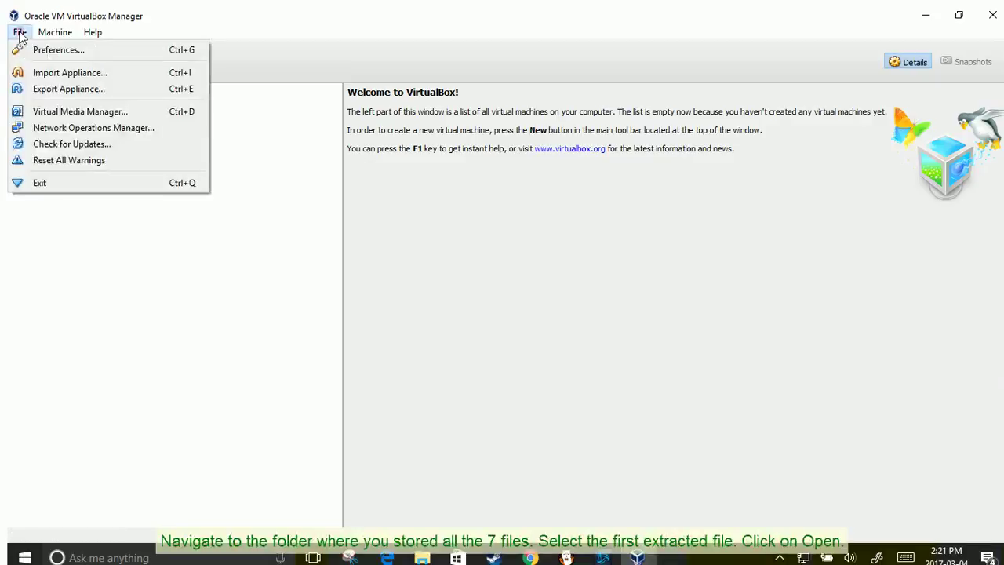
left_click(39, 72)
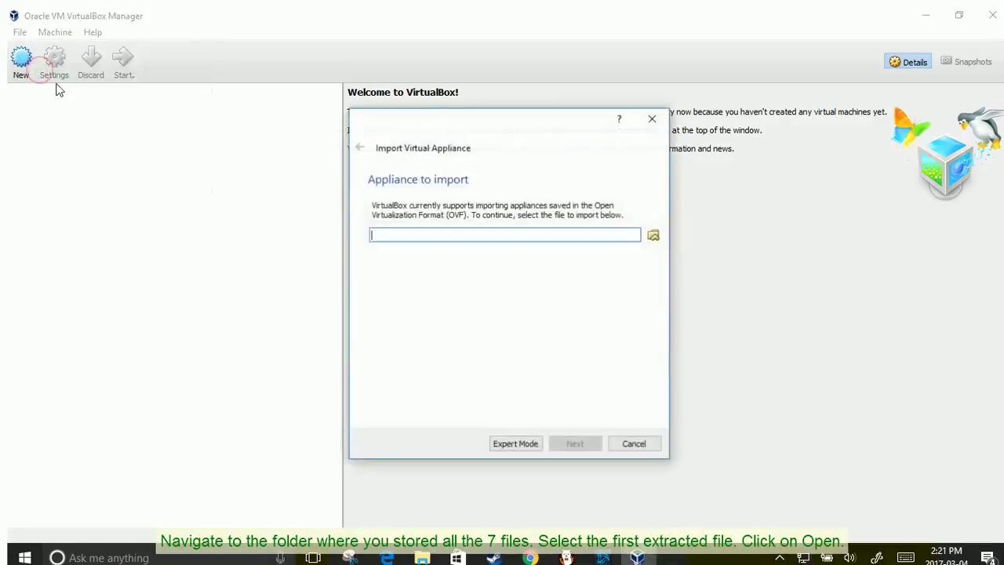
Step: Choose the ODI 12c Getting Started VM .ova from C:\ODI VM\ODI VM Files
left_click(654, 236)
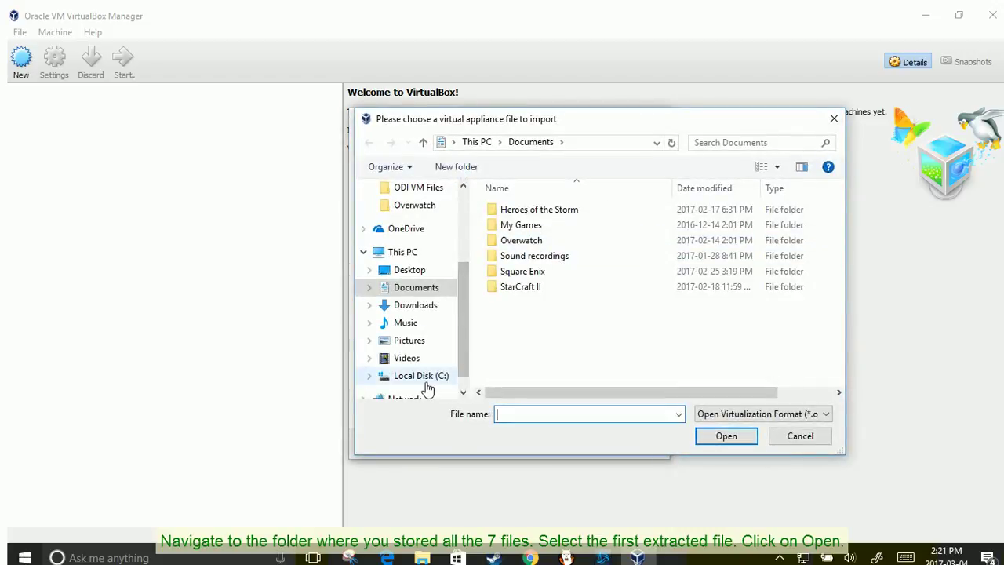
left_click(425, 380)
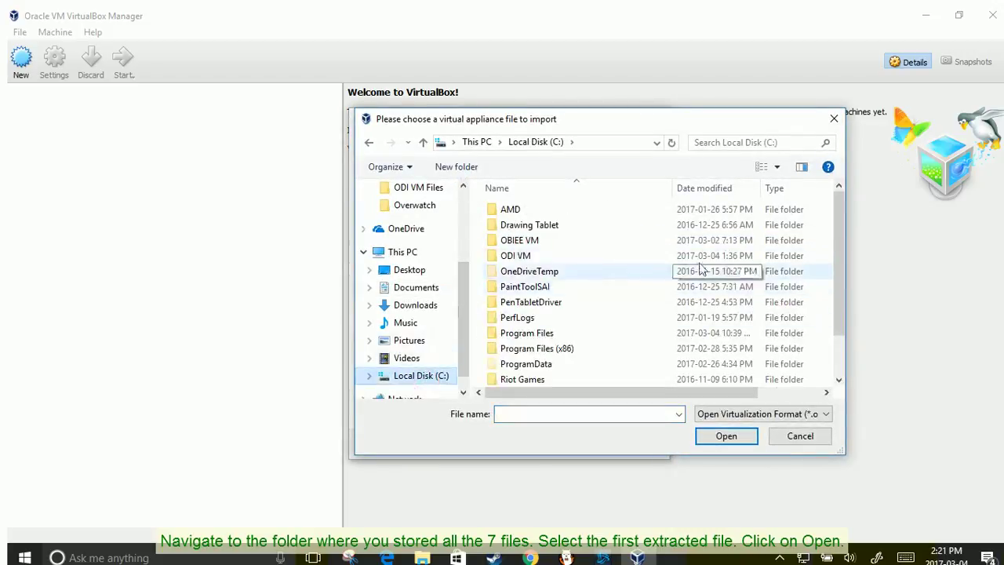
double_click(605, 257)
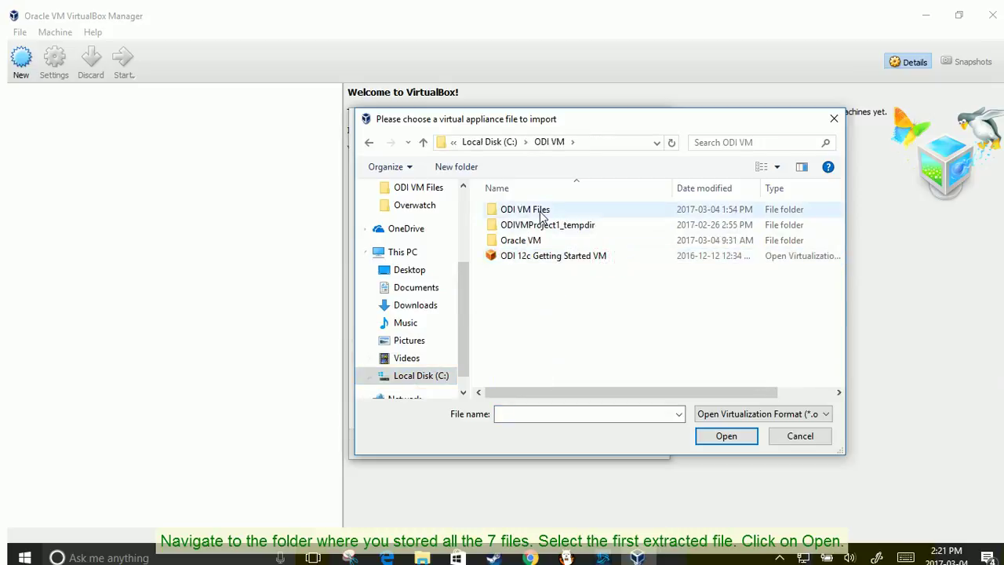
double_click(531, 211)
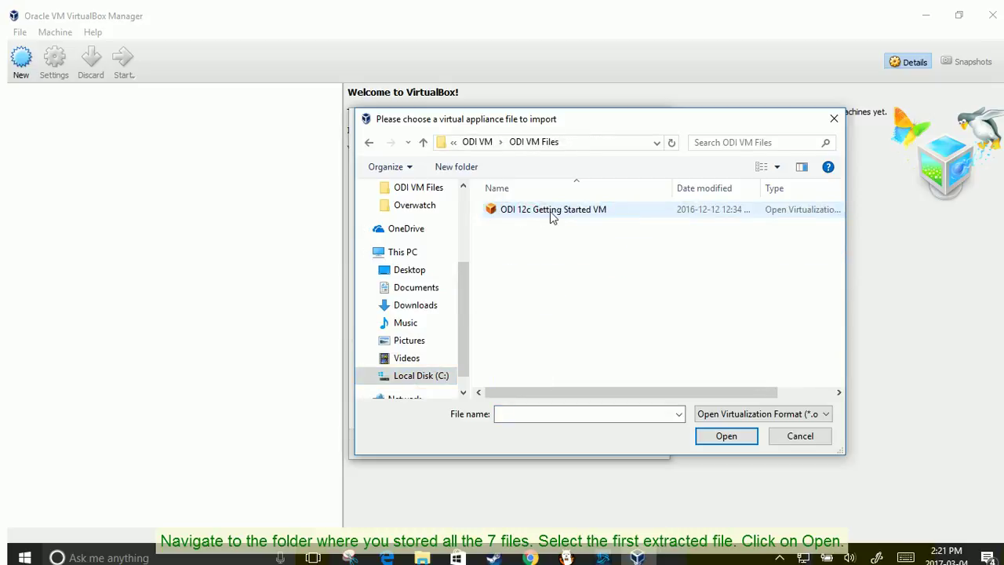
left_click(544, 217)
left_click(724, 436)
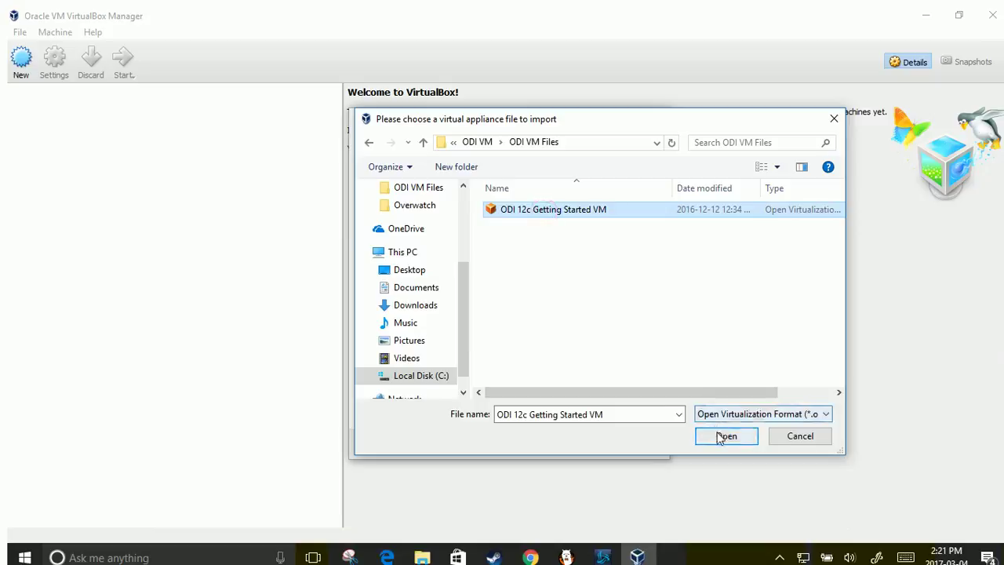
Step: Review the appliance settings (2 CPUs, 6144 MB RAM) and start the import
left_click(578, 445)
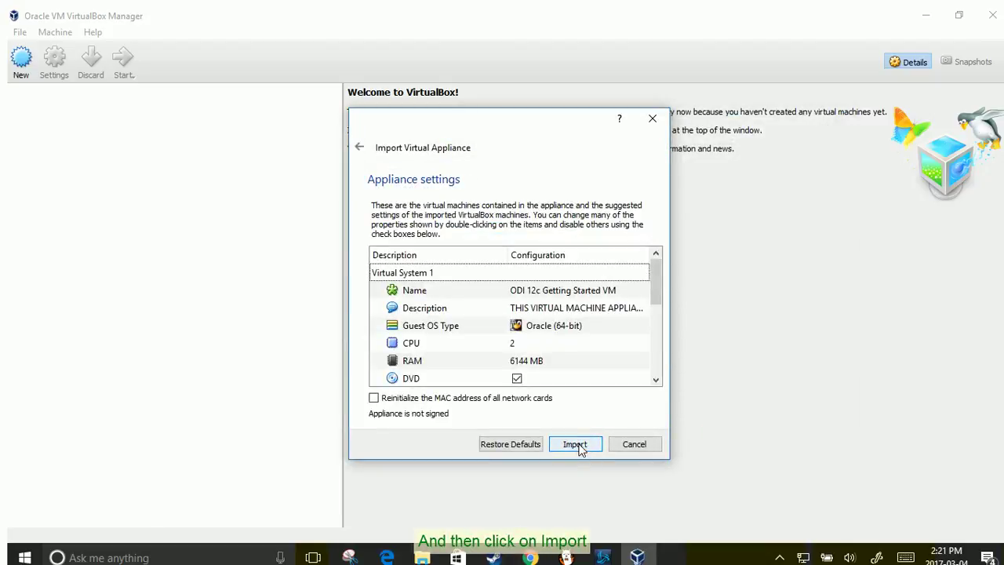
left_click(577, 444)
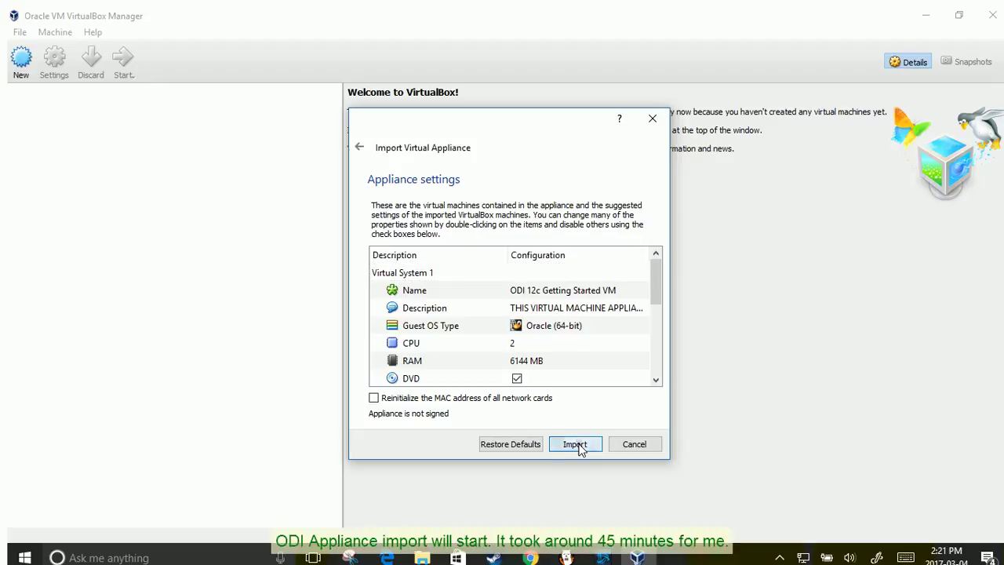